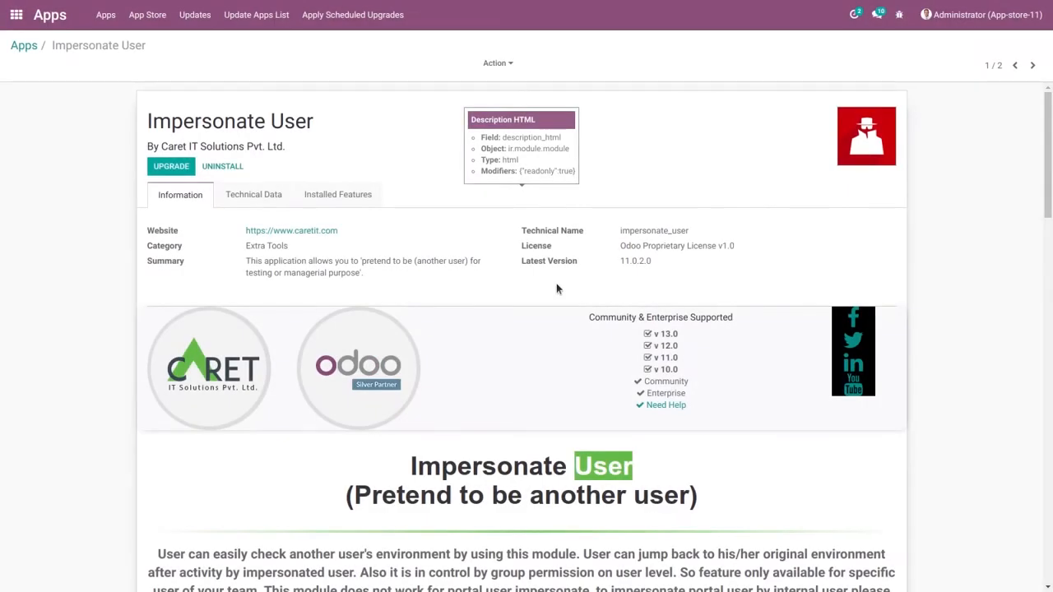
# Open the Administrator user's record from the users list in Settings.
pyautogui.click(16, 15)
pyautogui.click(661, 211)
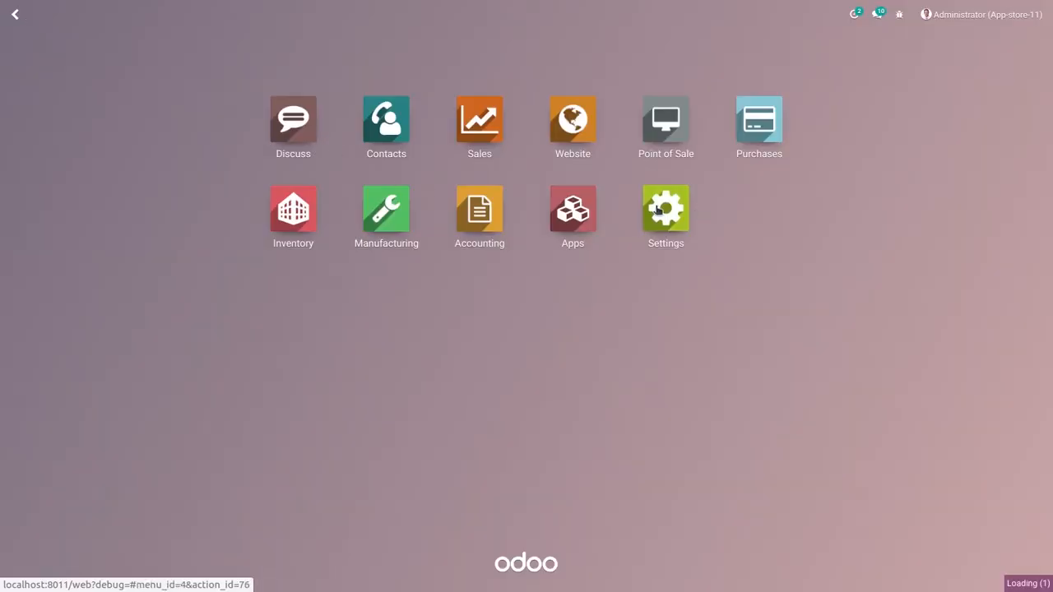
pyautogui.click(234, 16)
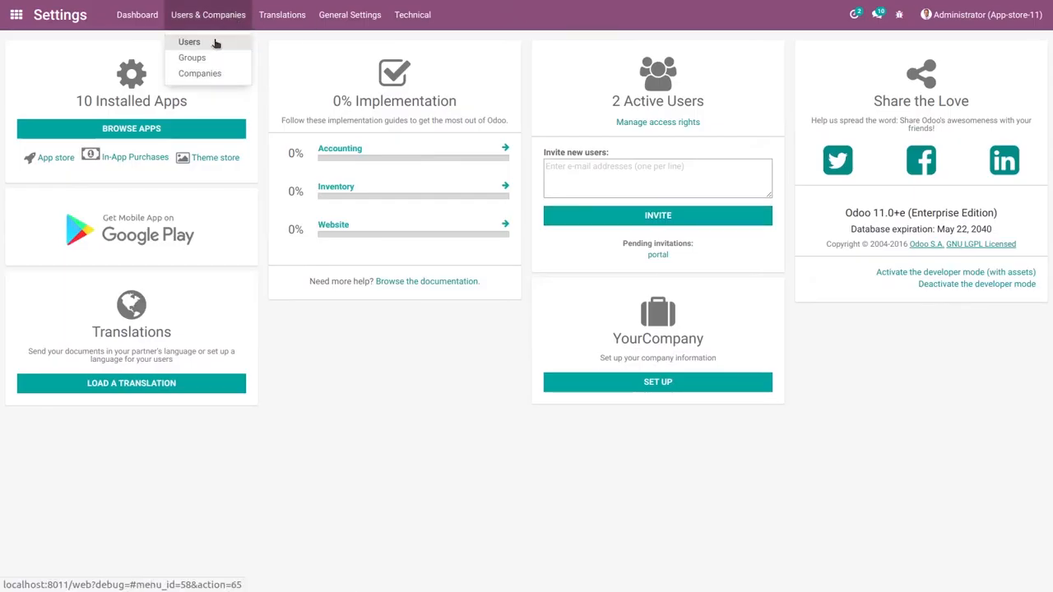
pyautogui.click(215, 41)
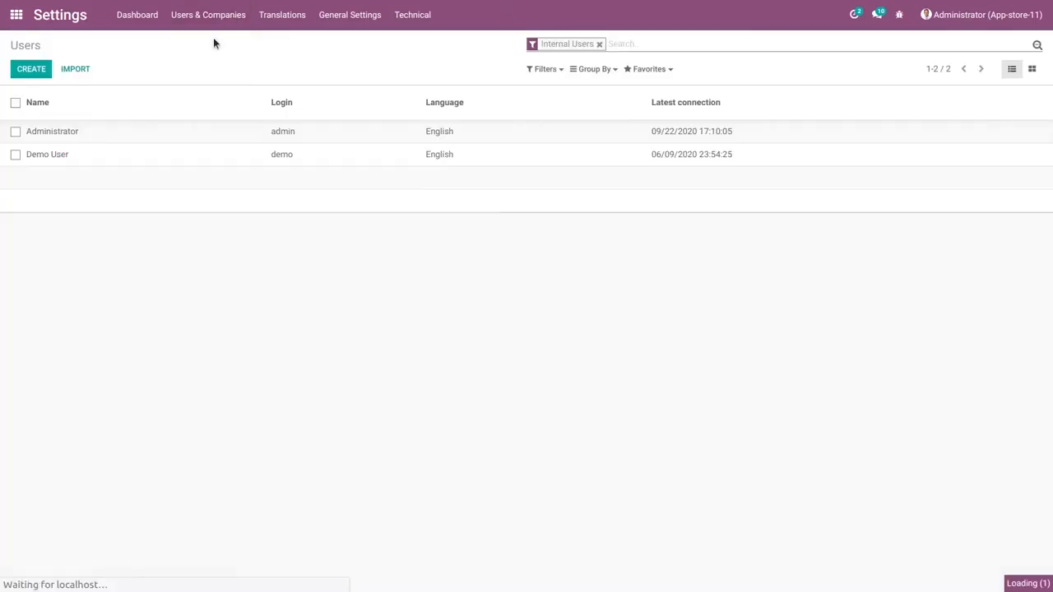
pyautogui.click(231, 134)
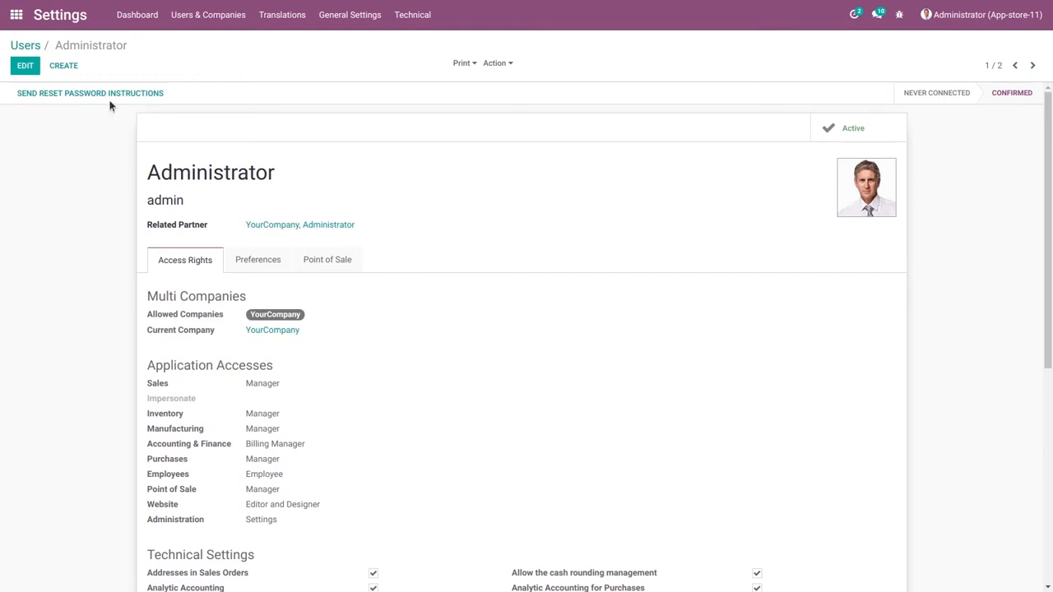
# Give the Administrator the Impersonate Allowed Users access right, save the record, and reload the users list.
pyautogui.click(24, 67)
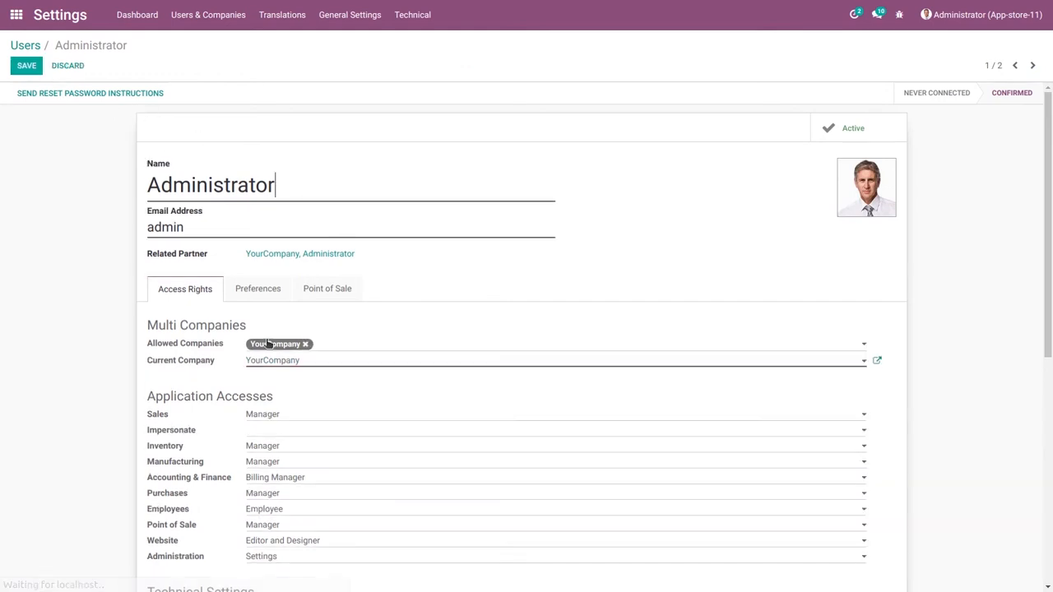
pyautogui.scroll(-3, 222, 393)
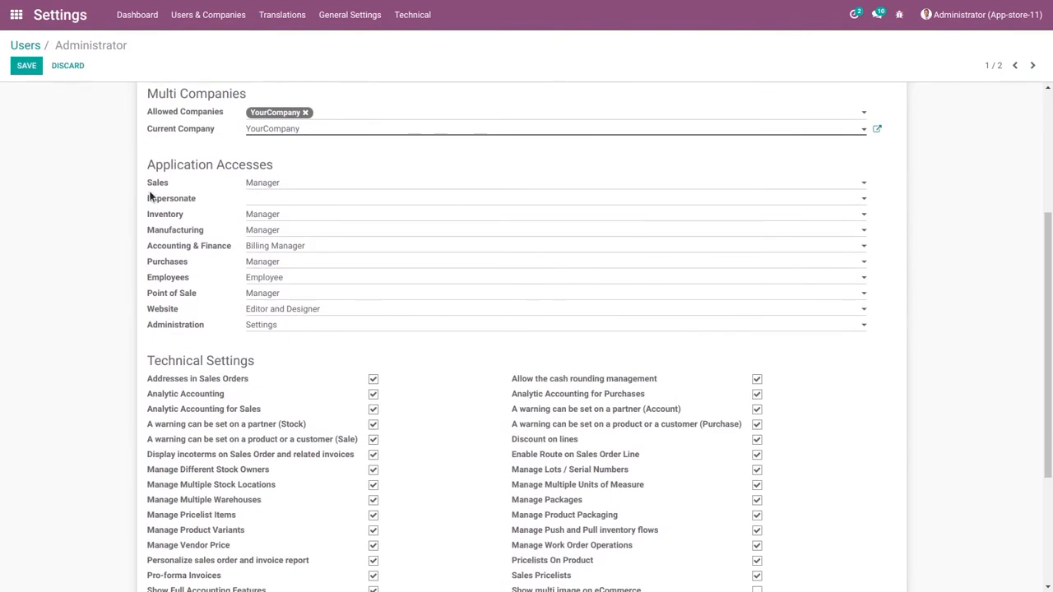
pyautogui.click(277, 200)
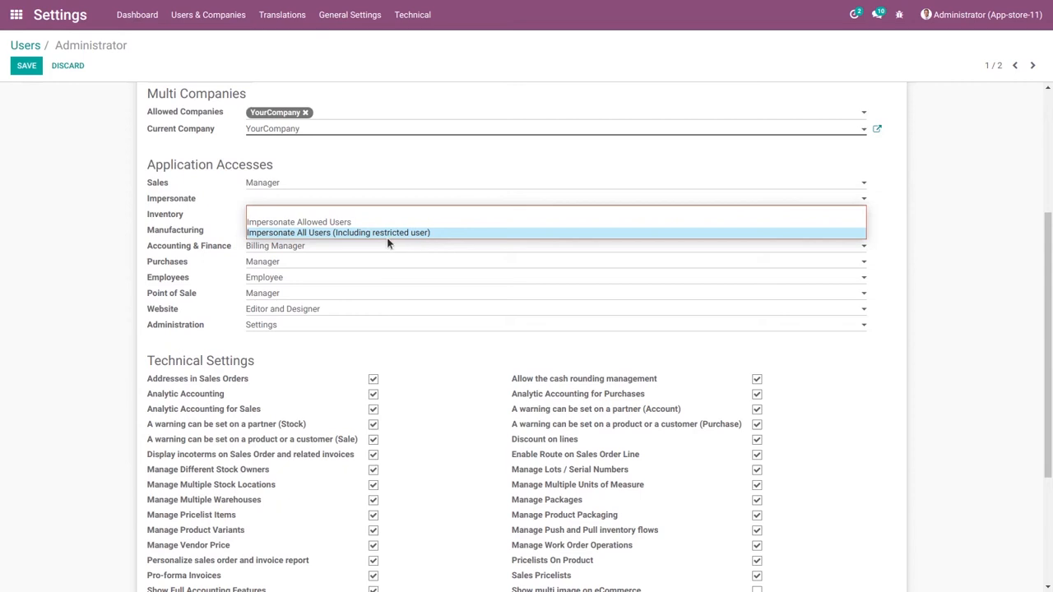
pyautogui.click(337, 224)
pyautogui.click(29, 67)
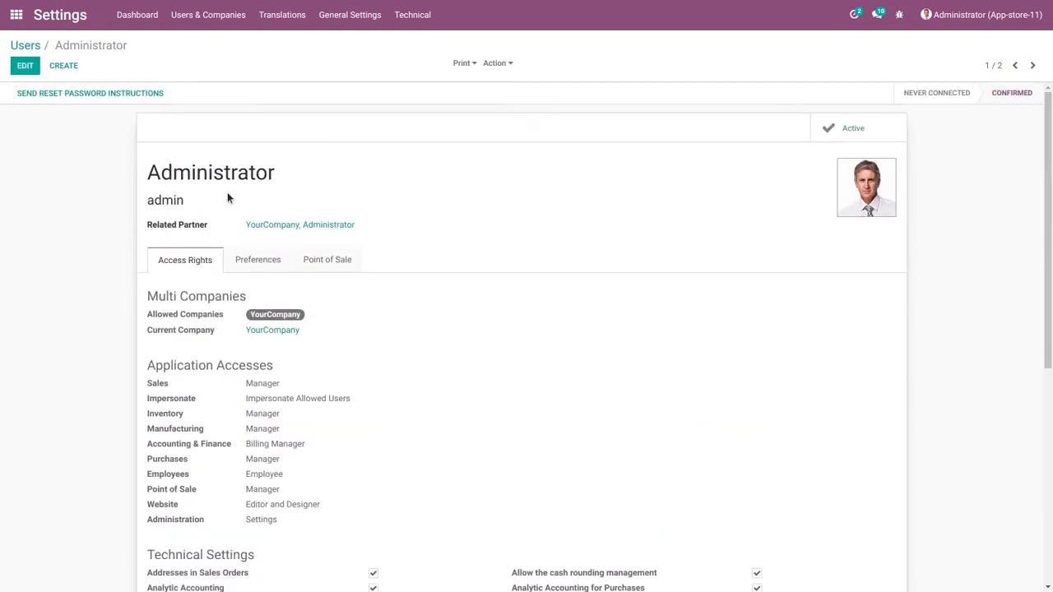
pyautogui.click(33, 46)
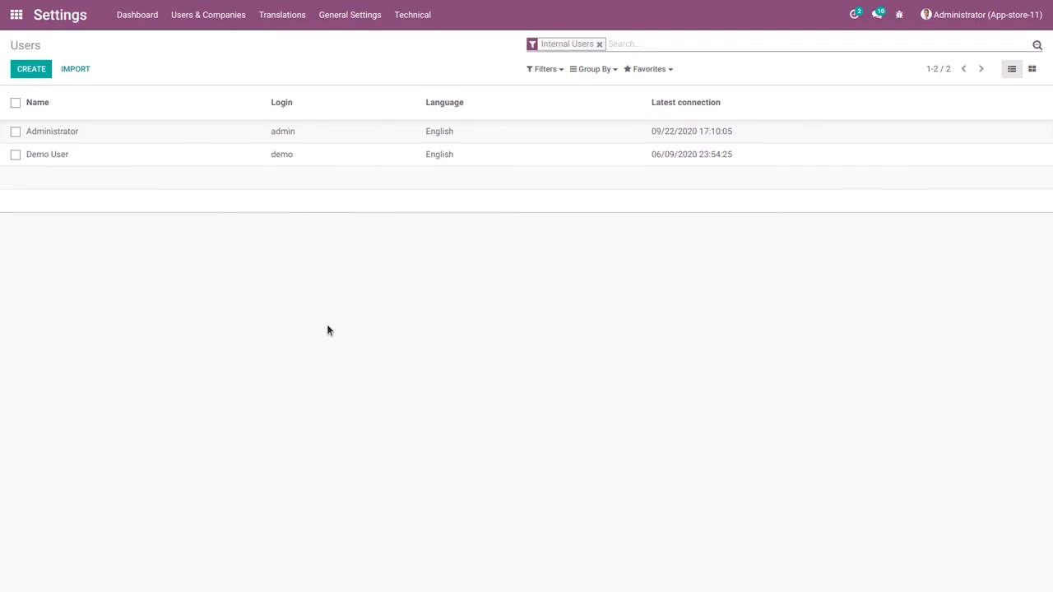
pyautogui.press('F5')
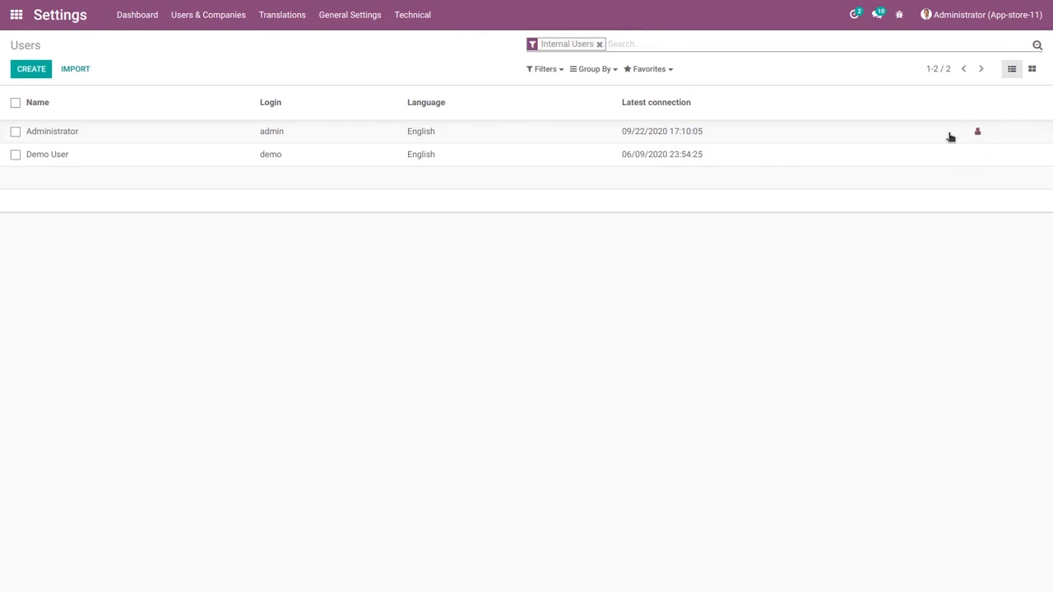
# Check the Restrict Impersonating setting in Demo User's preferences and return to the users list.
pyautogui.click(206, 165)
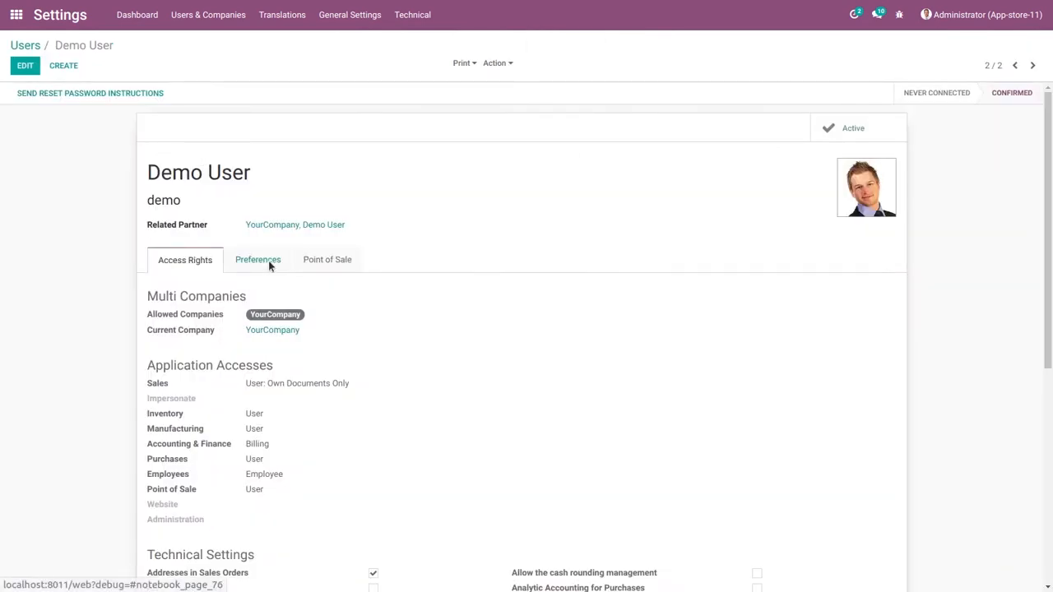
pyautogui.click(269, 261)
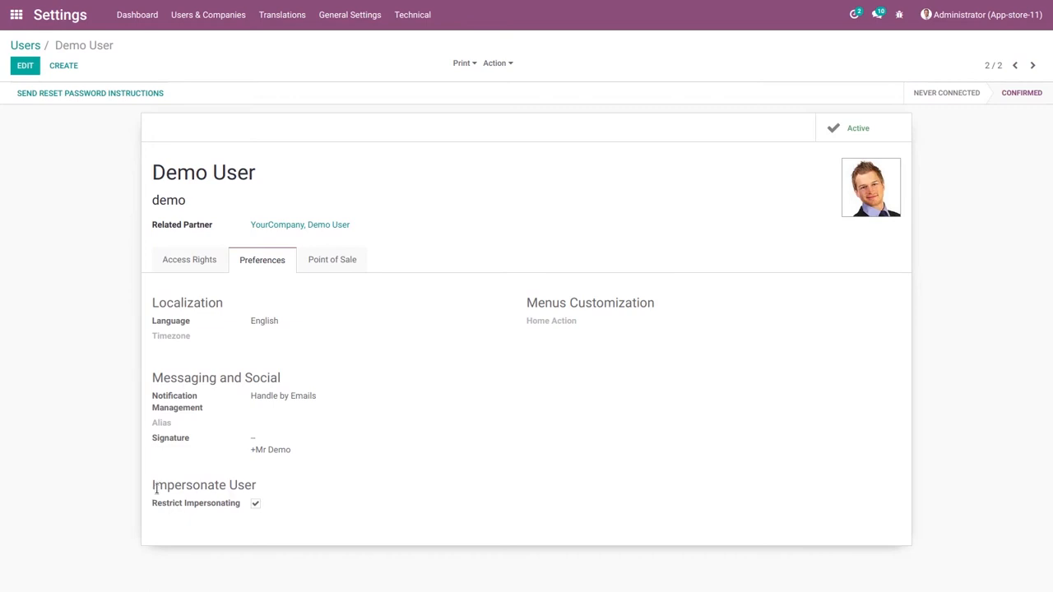
pyautogui.moveTo(153, 485); pyautogui.dragTo(291, 507)
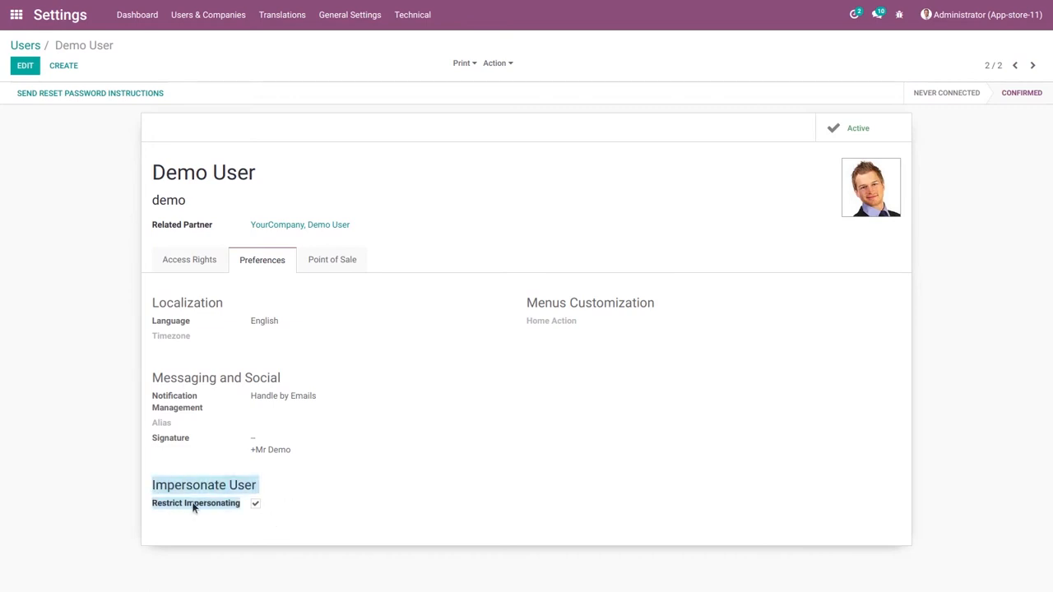
pyautogui.moveTo(238, 510)
pyautogui.click(27, 44)
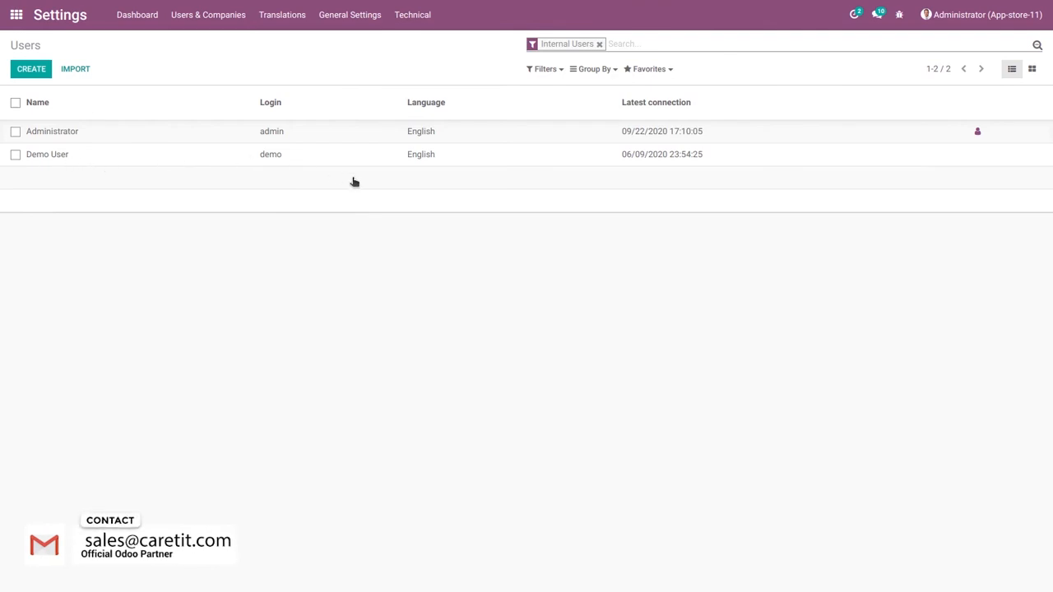
pyautogui.click(947, 161)
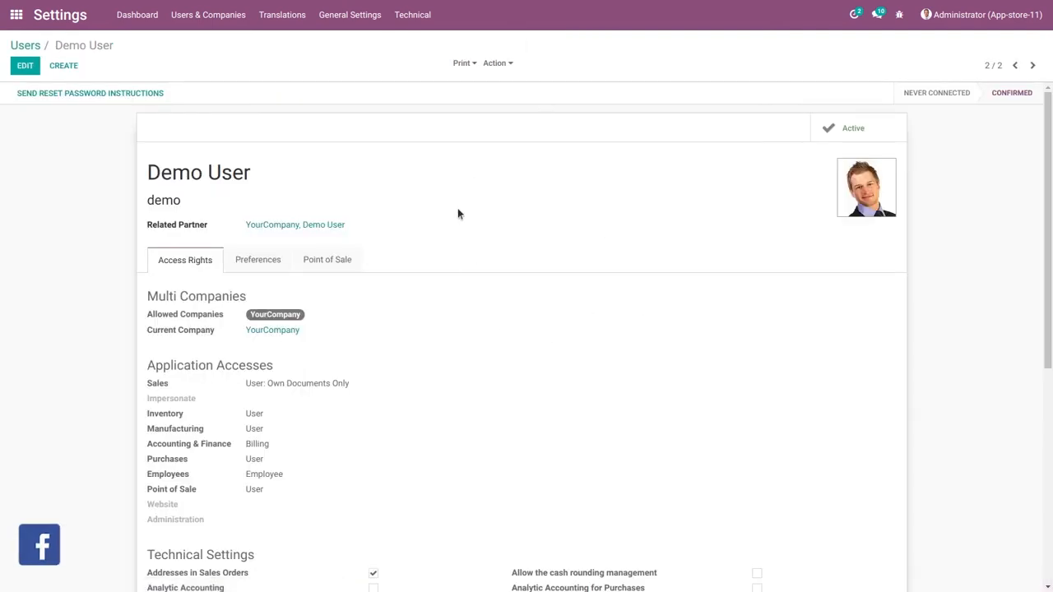
pyautogui.click(25, 46)
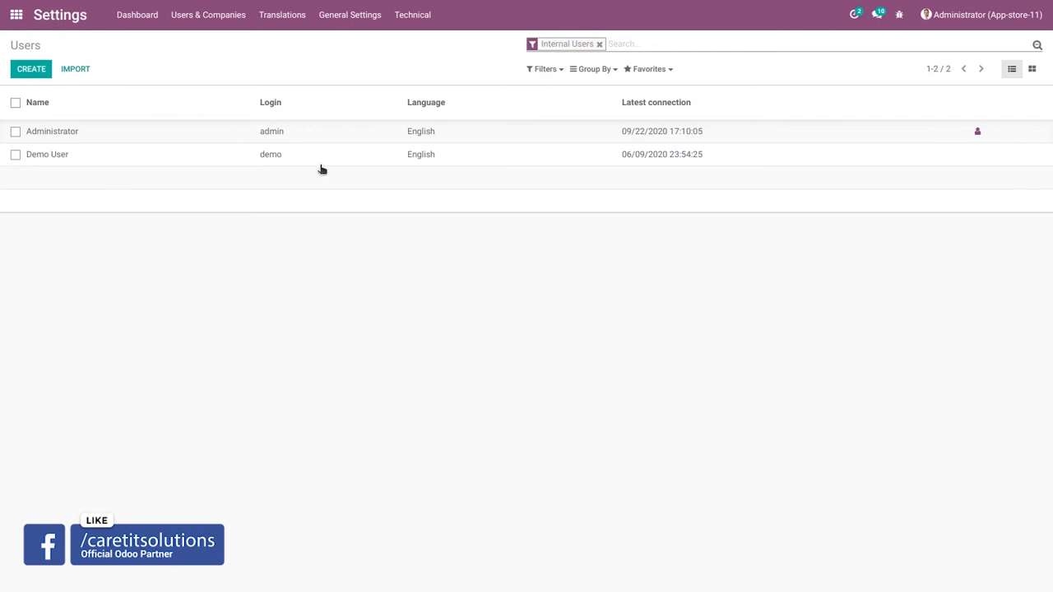
# Turn off Restrict Impersonating in Demo User's preferences, save the record, and return to the users list.
pyautogui.click(208, 160)
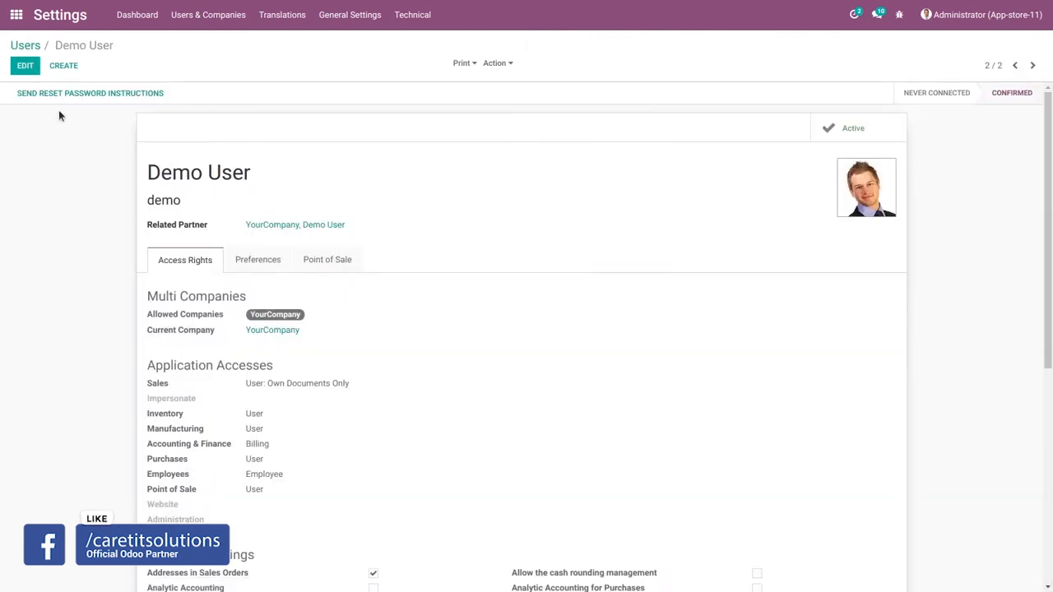
pyautogui.click(22, 66)
pyautogui.click(260, 290)
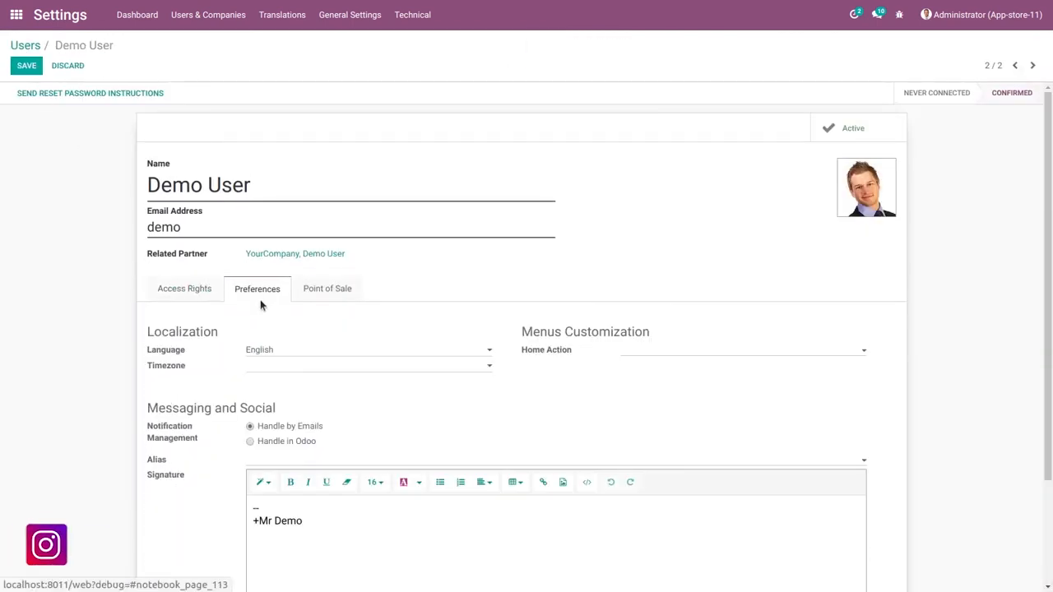
pyautogui.scroll(-2, 260, 300)
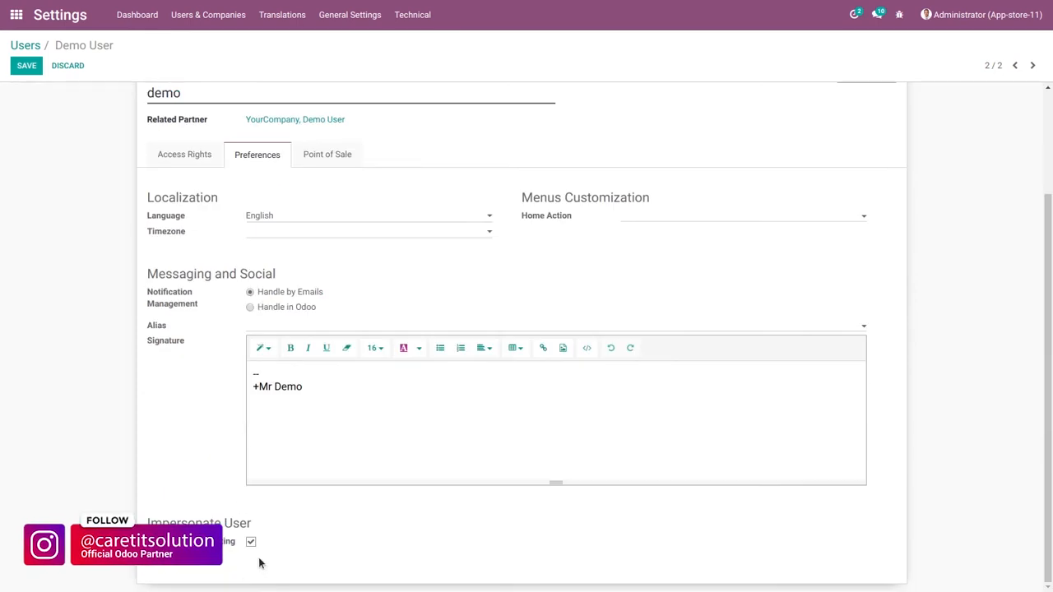
pyautogui.click(26, 65)
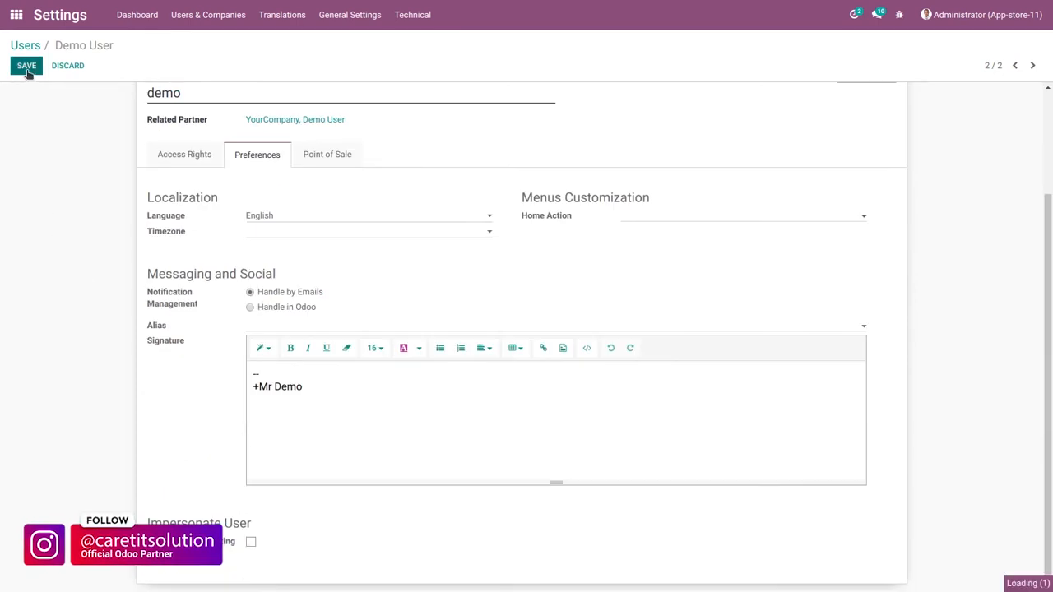
pyautogui.click(34, 48)
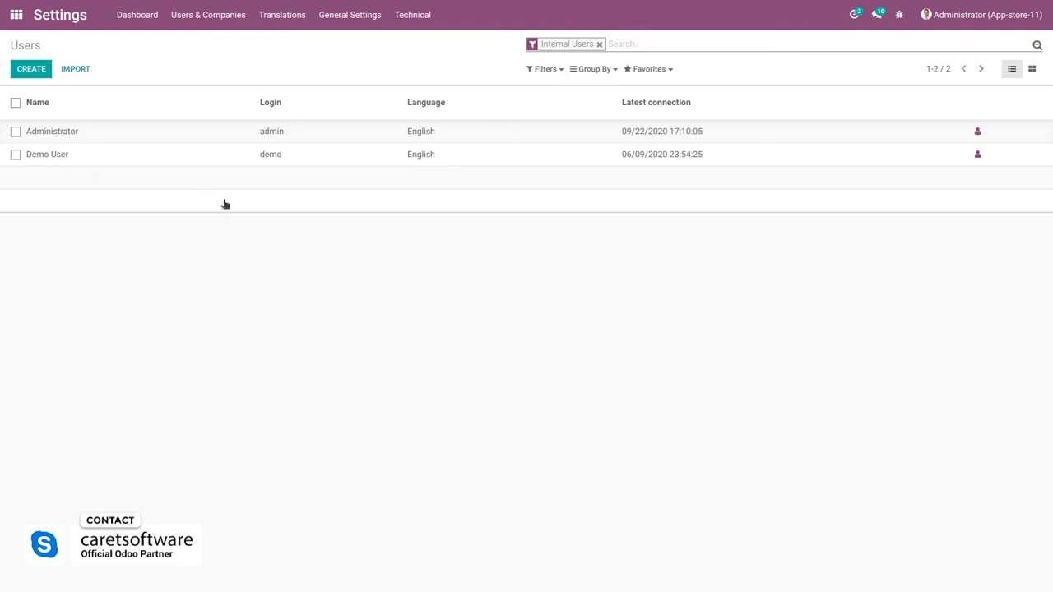
# Impersonate Demo User and view the Accounting dashboard and Sales quotations under that account.
pyautogui.click(977, 156)
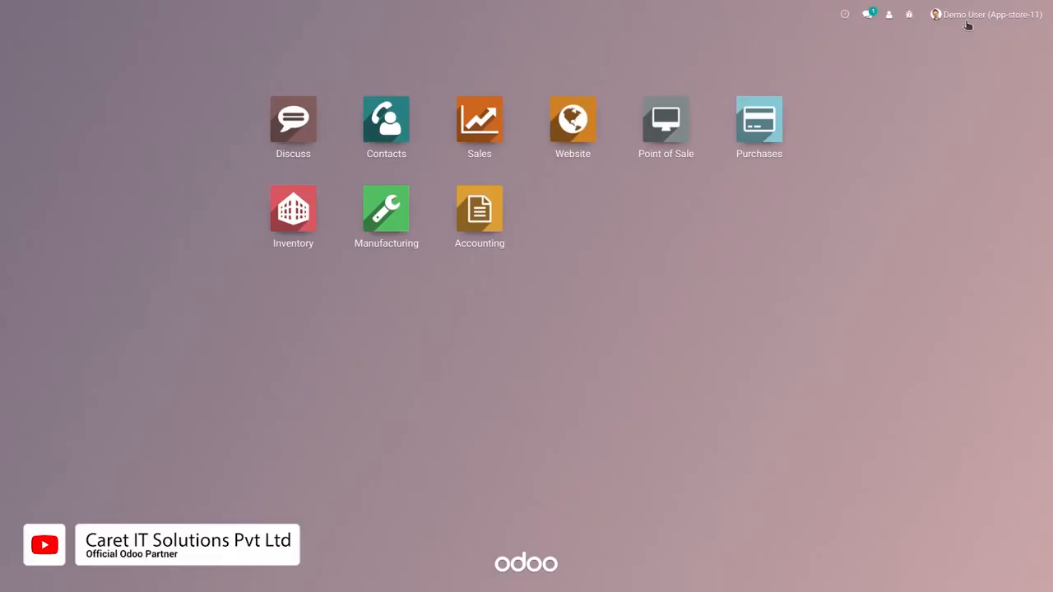
pyautogui.click(478, 213)
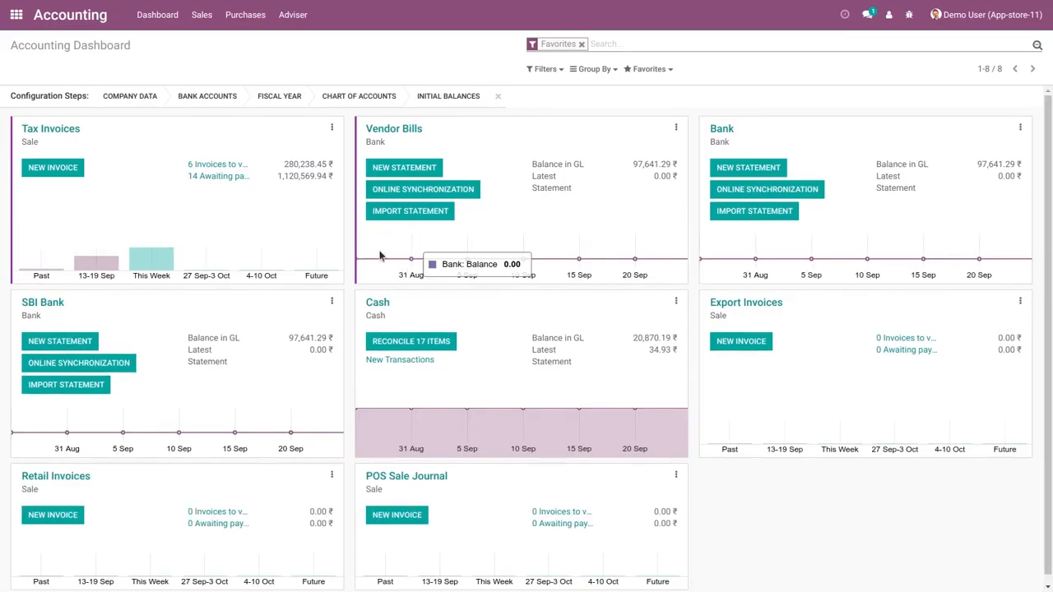
pyautogui.click(16, 14)
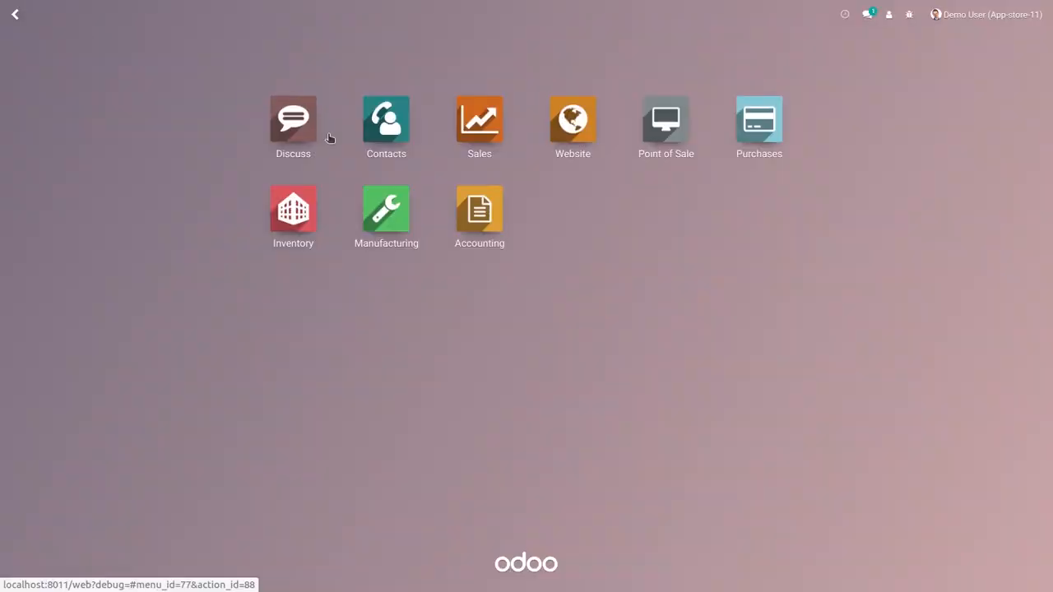
pyautogui.click(507, 134)
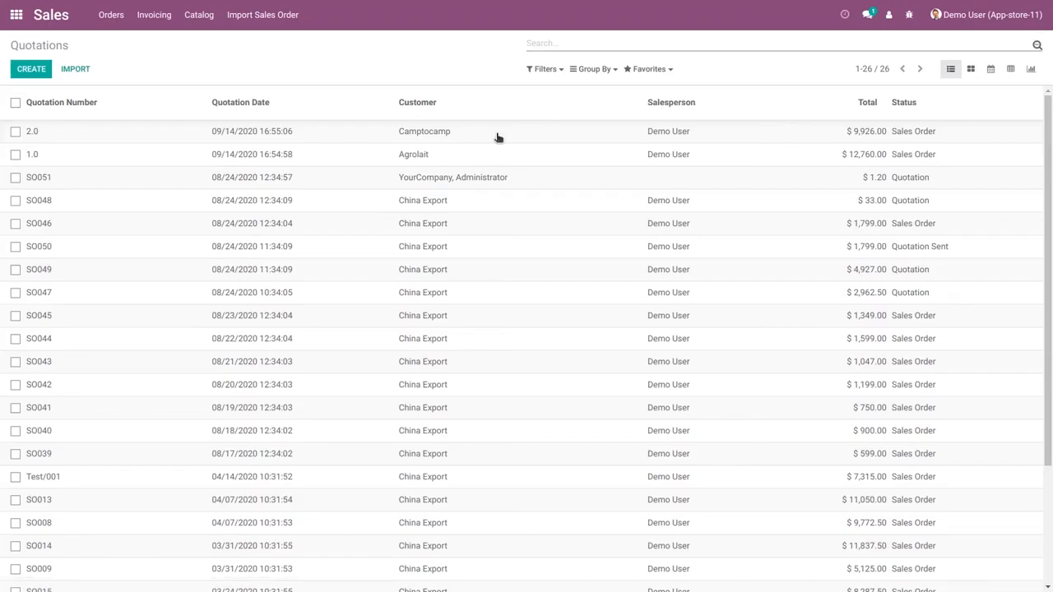
pyautogui.click(15, 14)
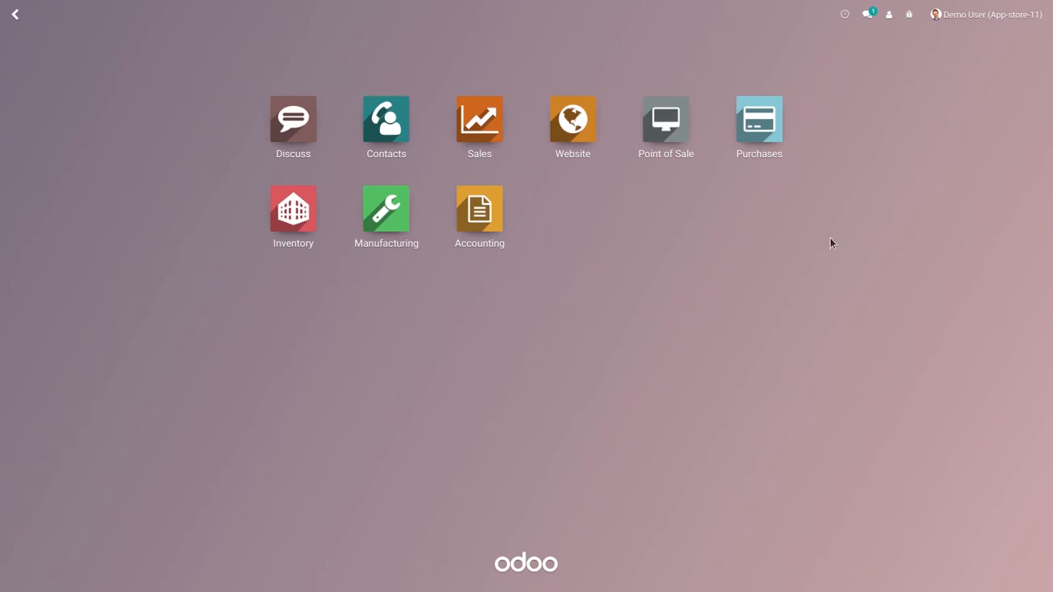
# Switch back from the impersonated account to Administrator and open the Administrator user's record in Settings.
pyautogui.click(889, 15)
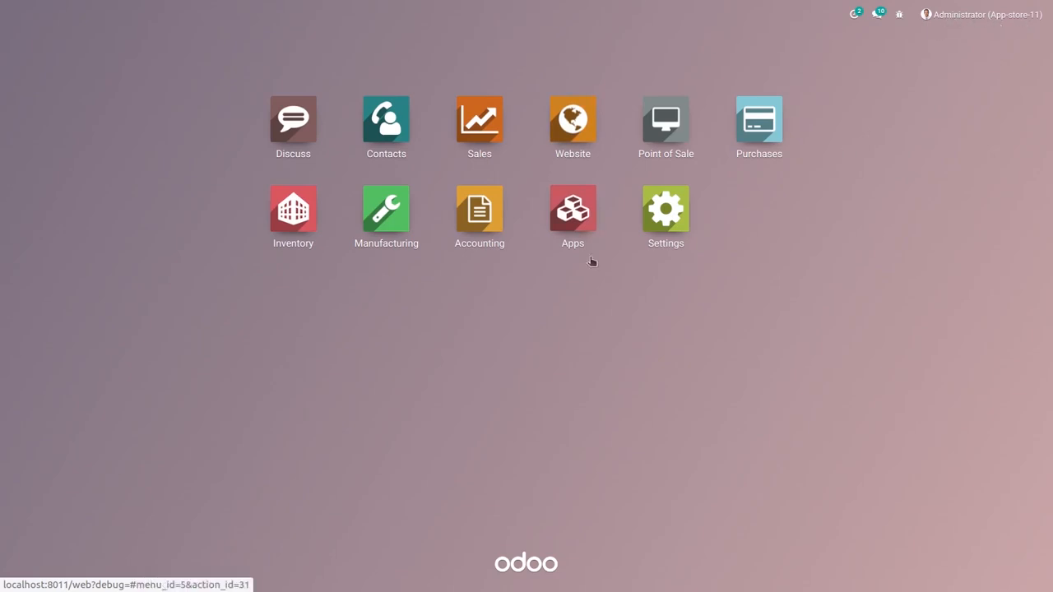
pyautogui.click(667, 212)
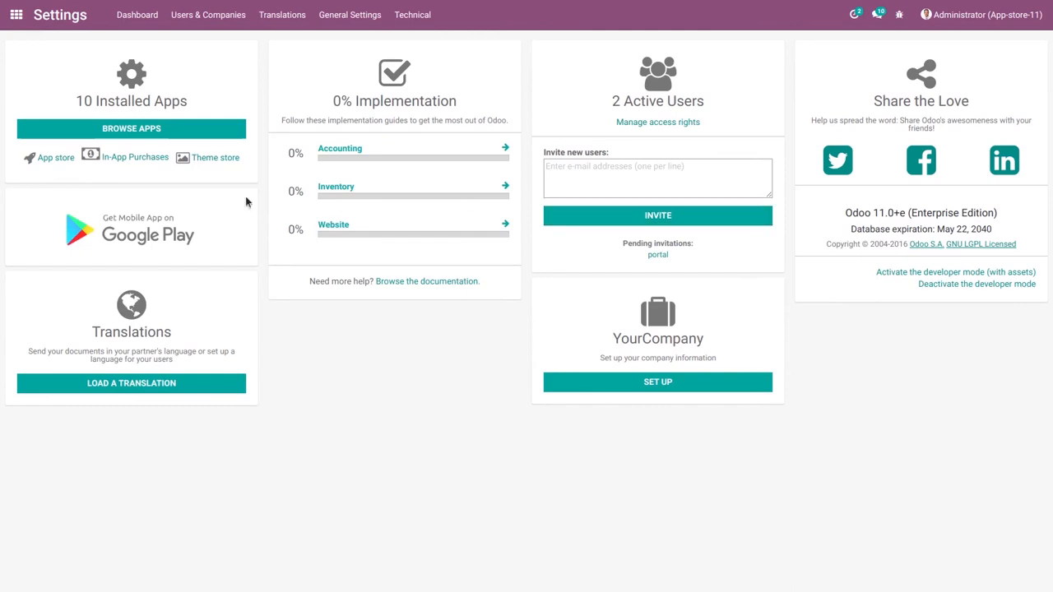
pyautogui.click(23, 29)
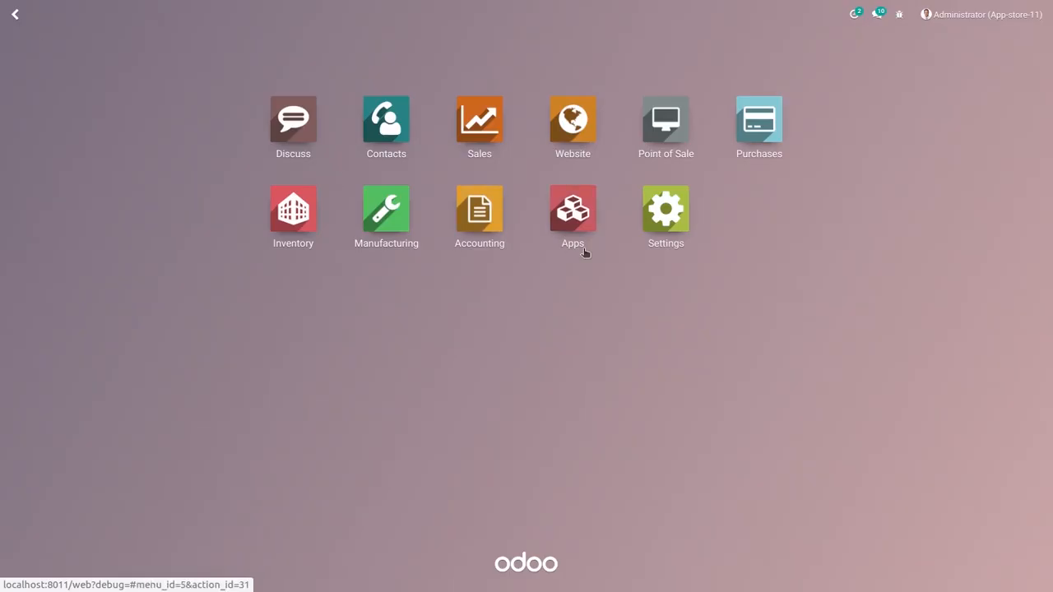
pyautogui.click(666, 213)
pyautogui.click(218, 16)
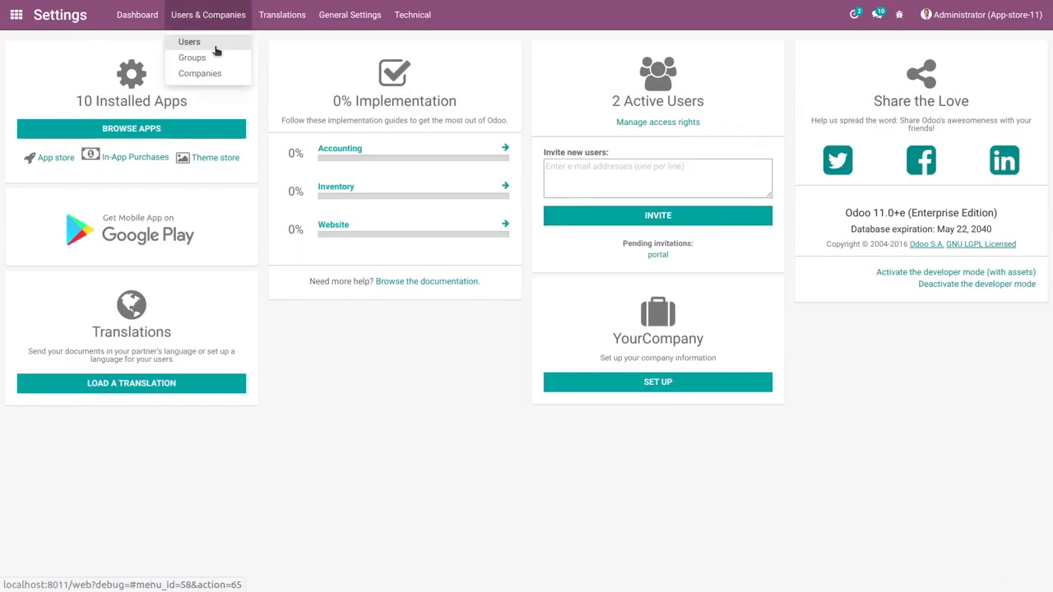
pyautogui.click(215, 47)
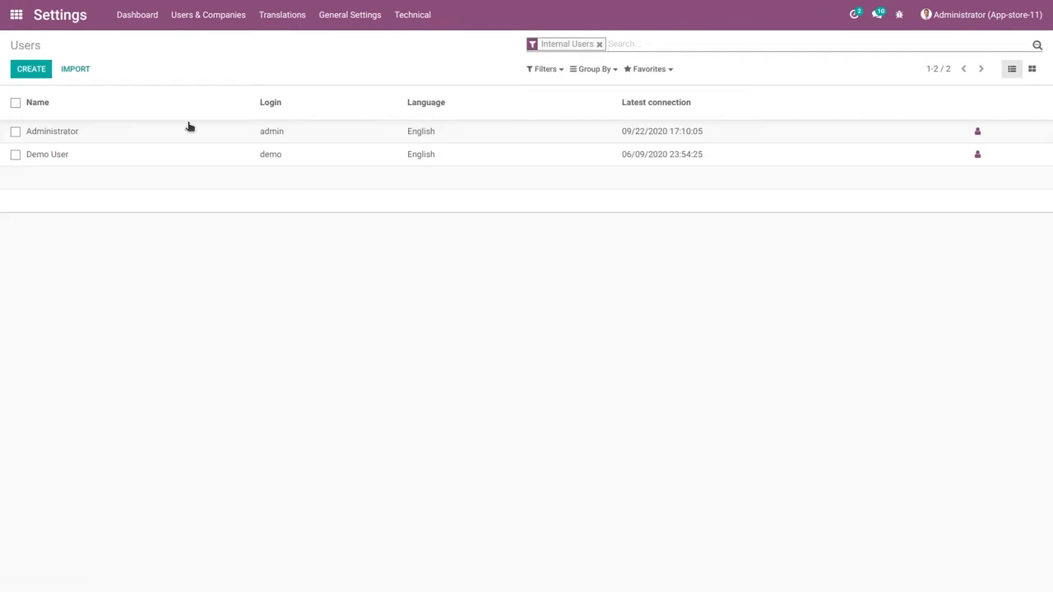
pyautogui.click(101, 135)
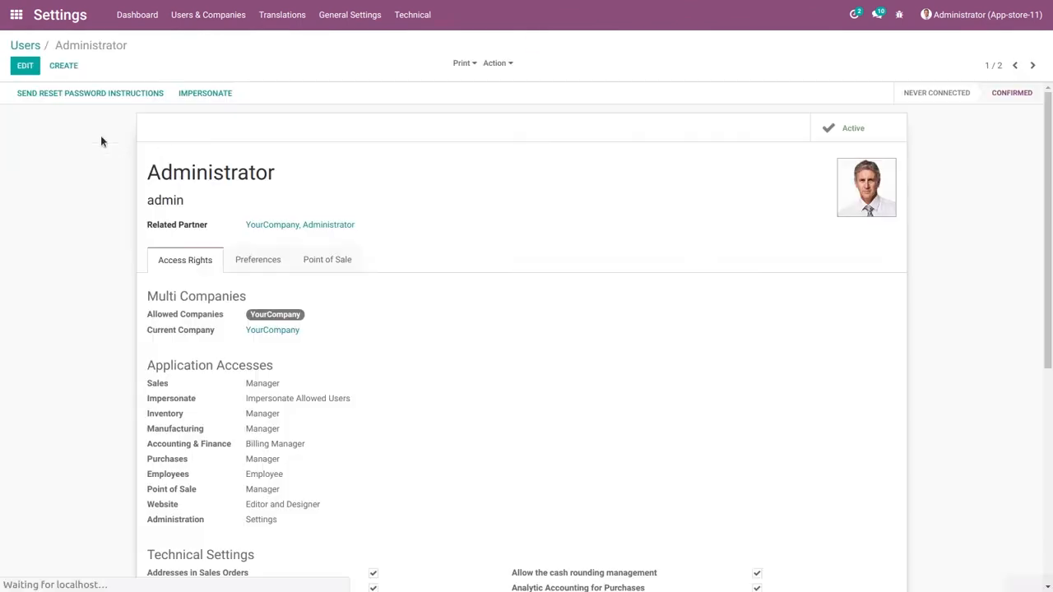
# Set the Administrator user's Impersonate access to Impersonate All Users (Including restricted user) and save the record.
pyautogui.click(27, 66)
pyautogui.scroll(-3, 185, 242)
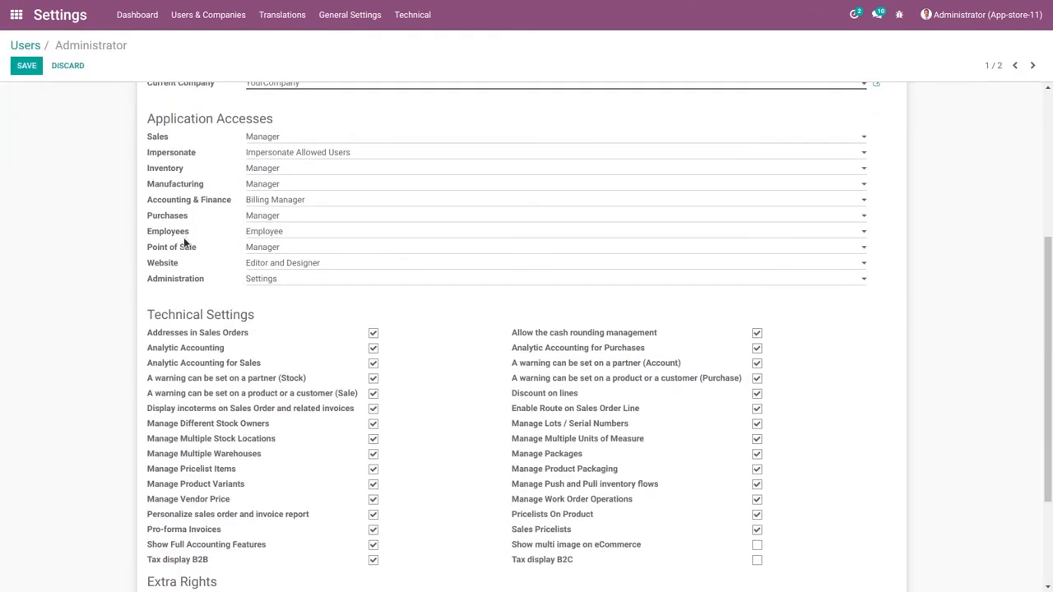
pyautogui.click(352, 154)
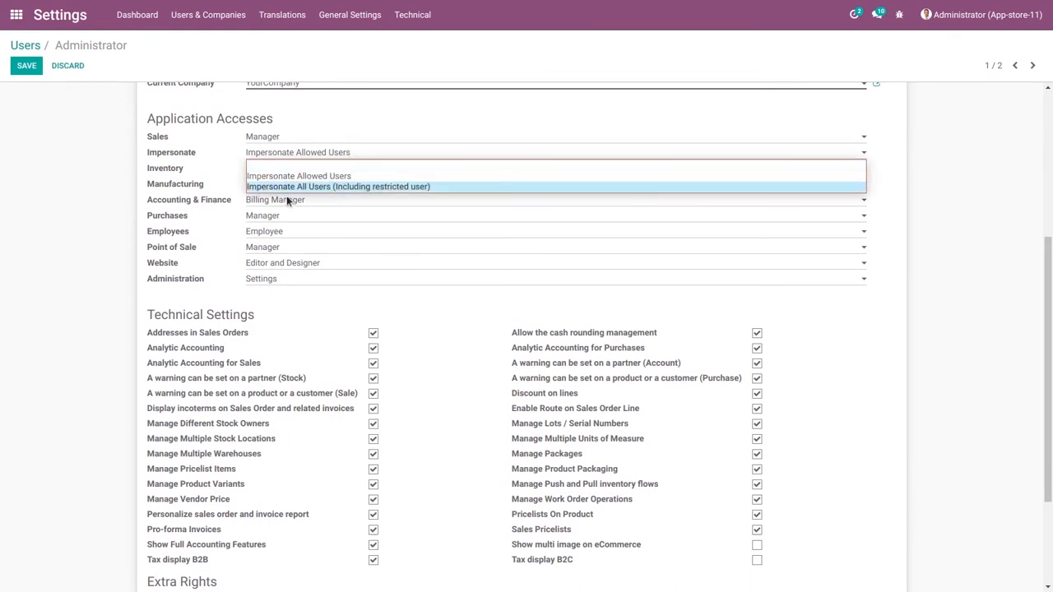
pyautogui.click(412, 187)
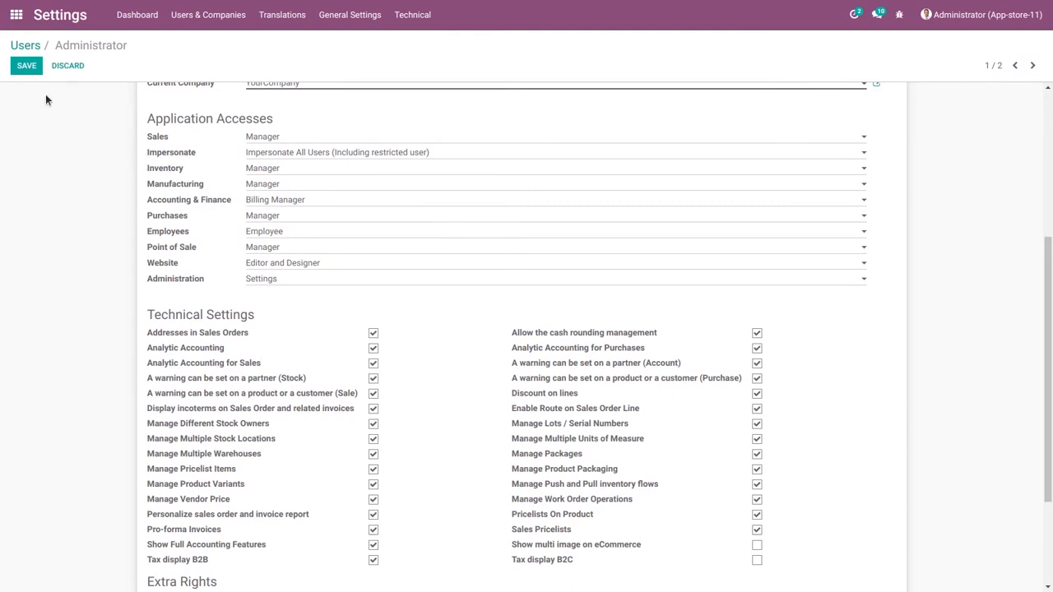
pyautogui.click(27, 65)
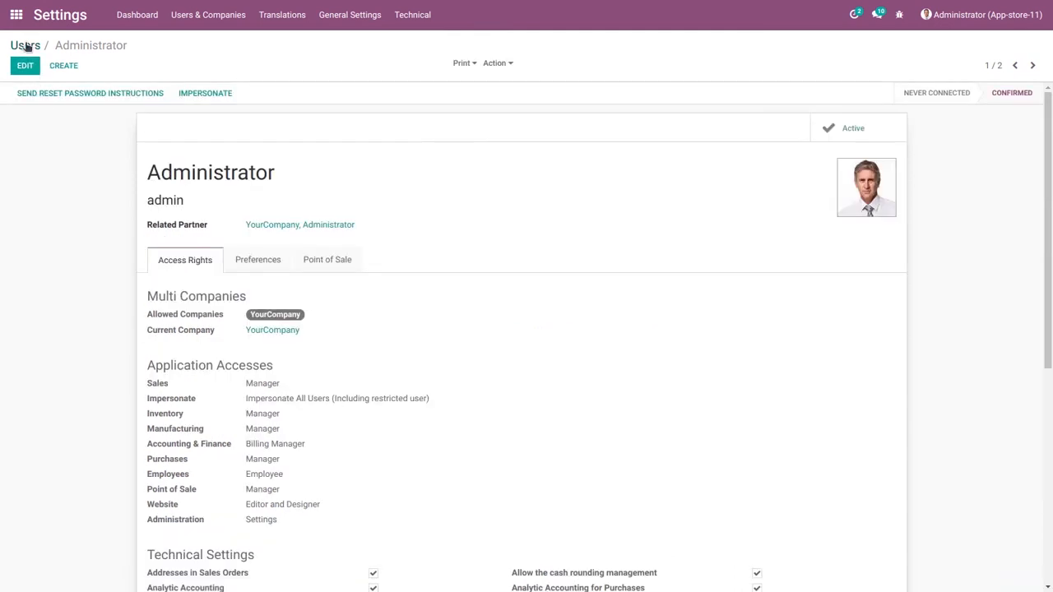
# Turn on Restrict Impersonating in Demo User's preferences, save the record, and return to the users list.
pyautogui.click(27, 45)
pyautogui.click(129, 161)
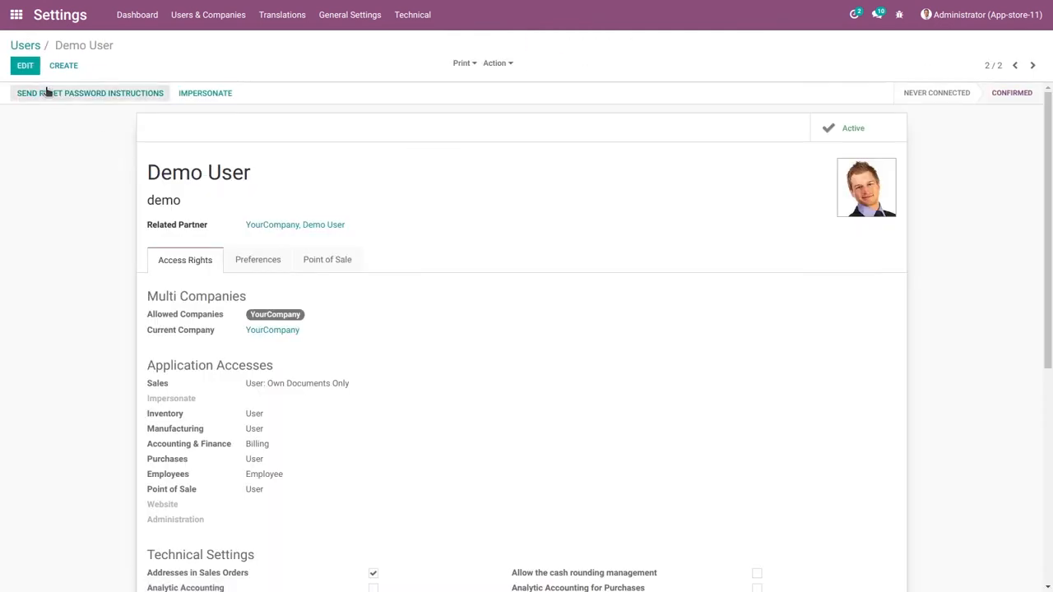
pyautogui.click(28, 69)
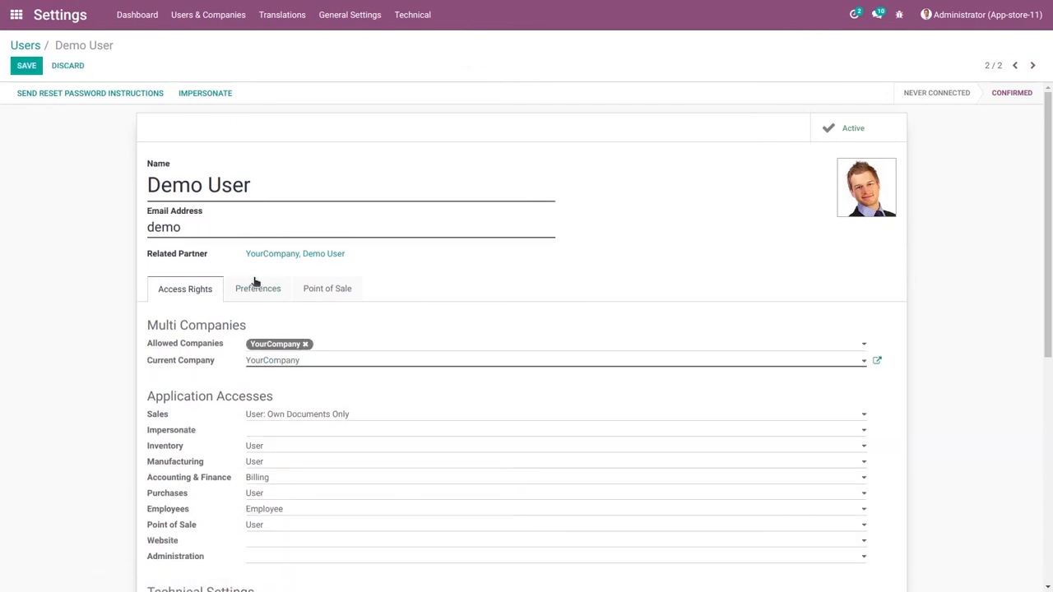
pyautogui.click(255, 284)
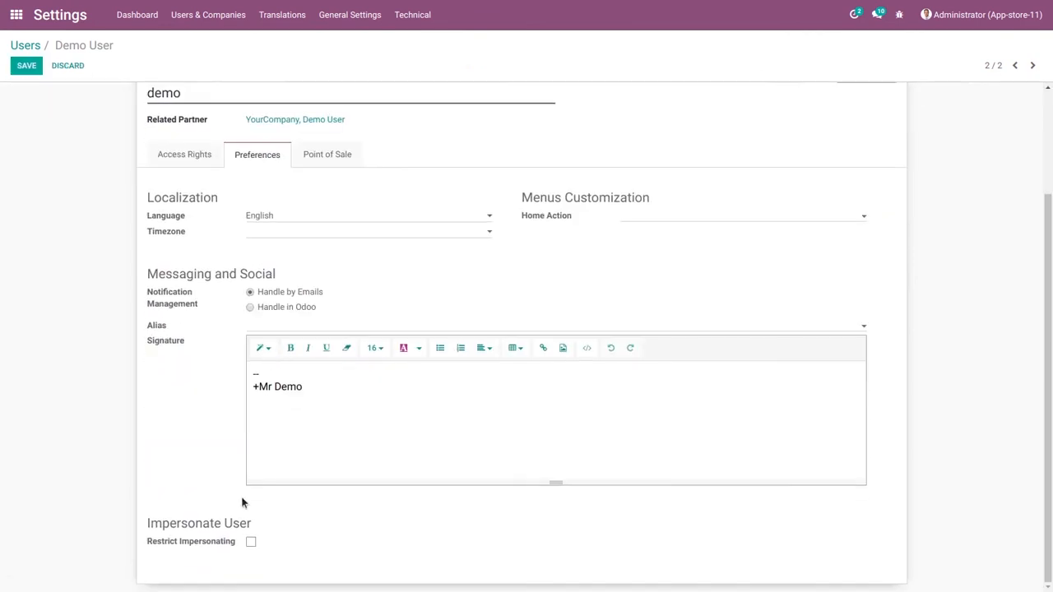
pyautogui.scroll(3, 269, 454)
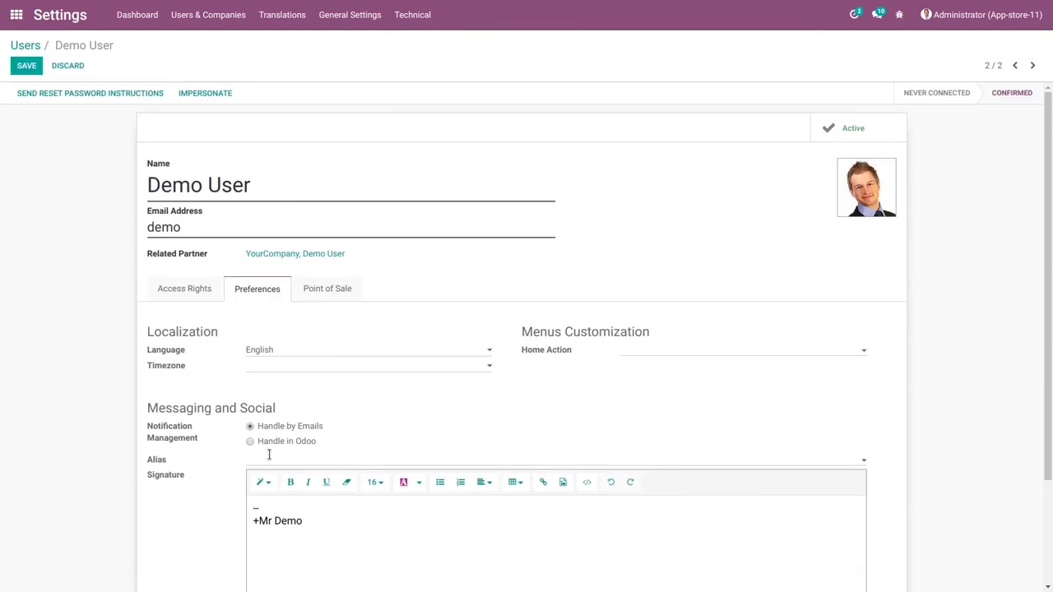
pyautogui.scroll(-3, 269, 454)
pyautogui.click(251, 543)
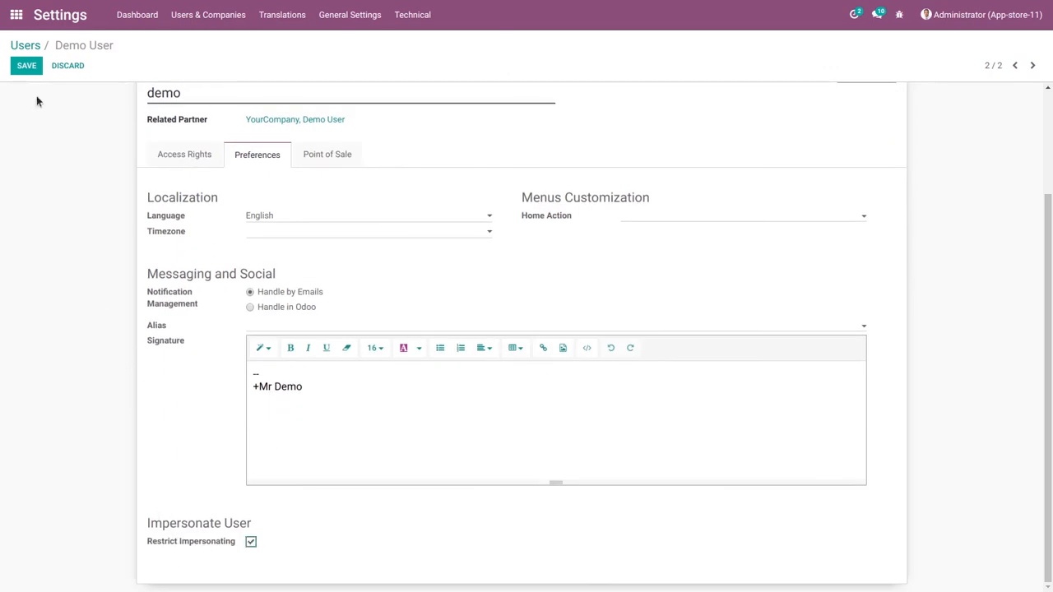
pyautogui.click(28, 65)
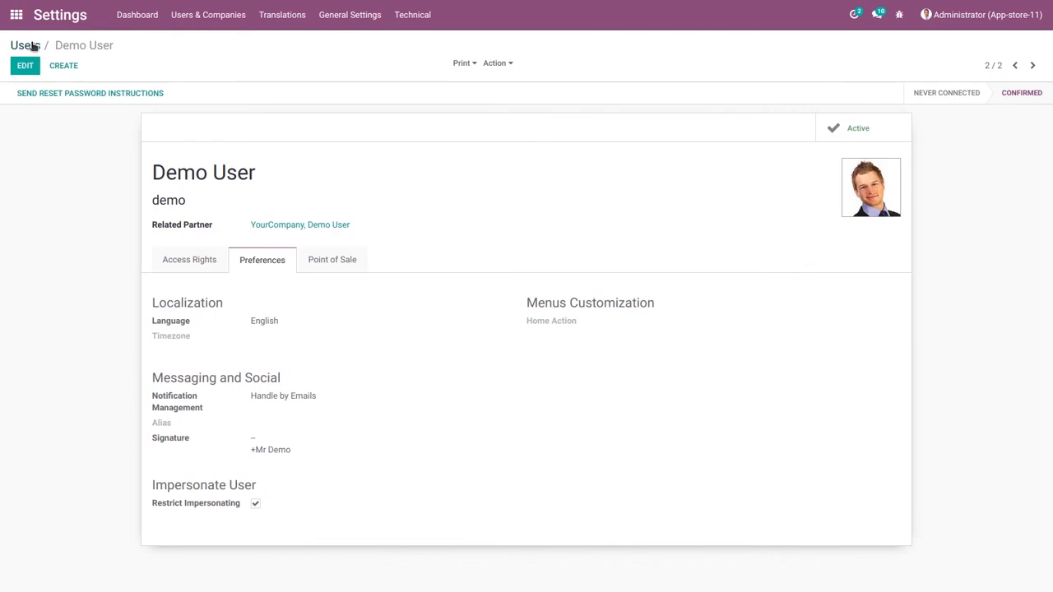
pyautogui.click(32, 45)
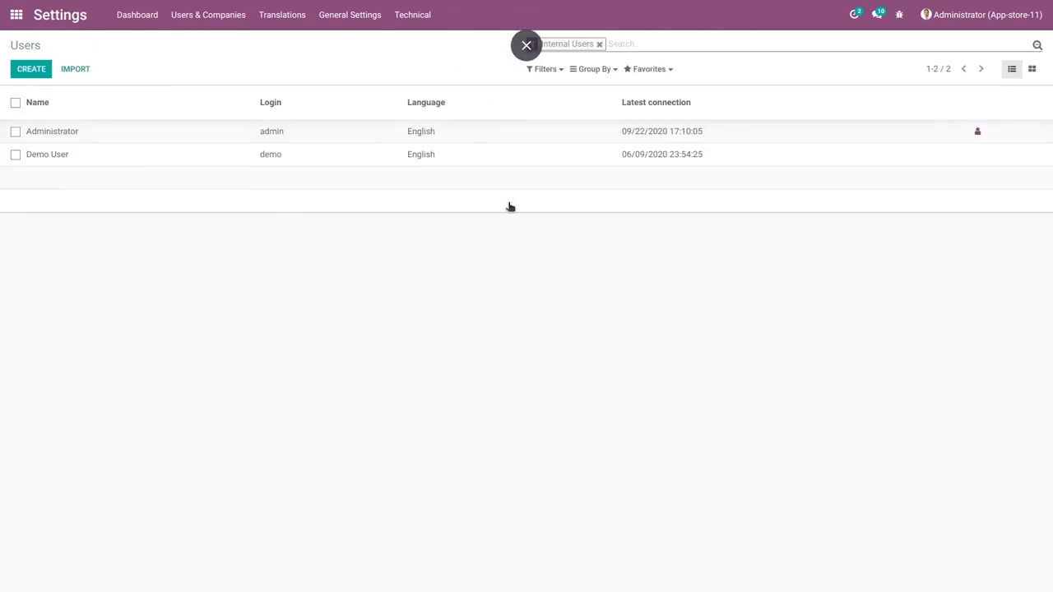